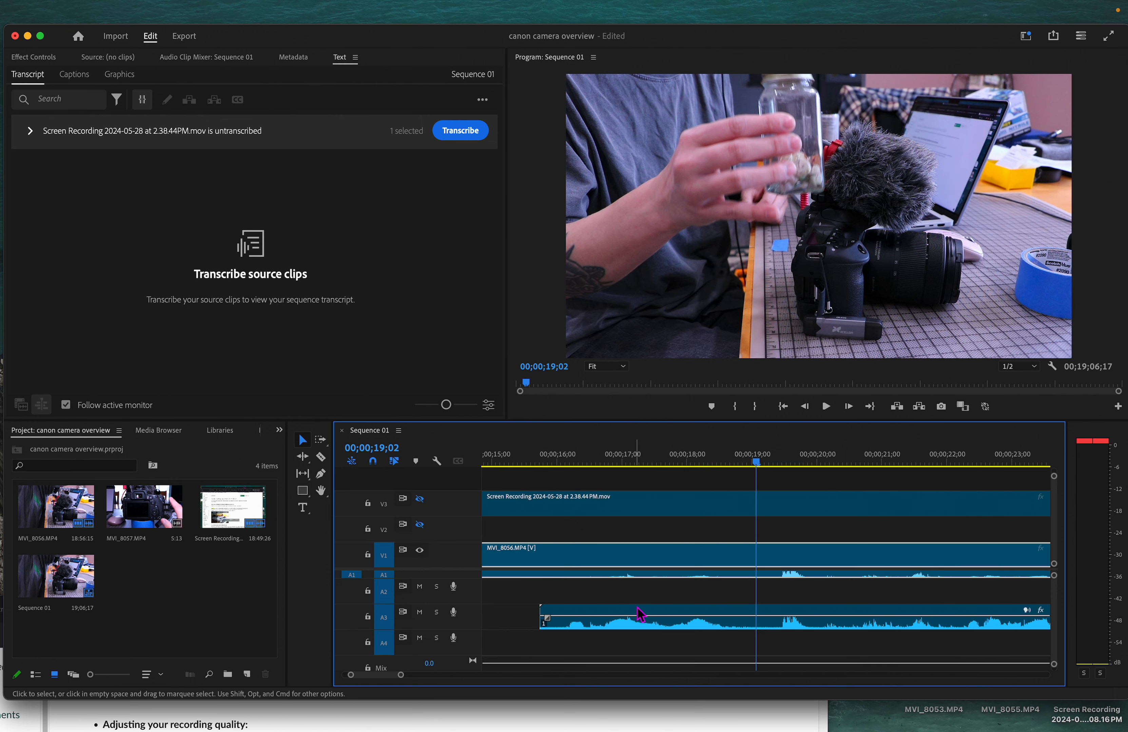
Preview the screen recording layer, then delete the screen recording clip from track V3
click(417, 498)
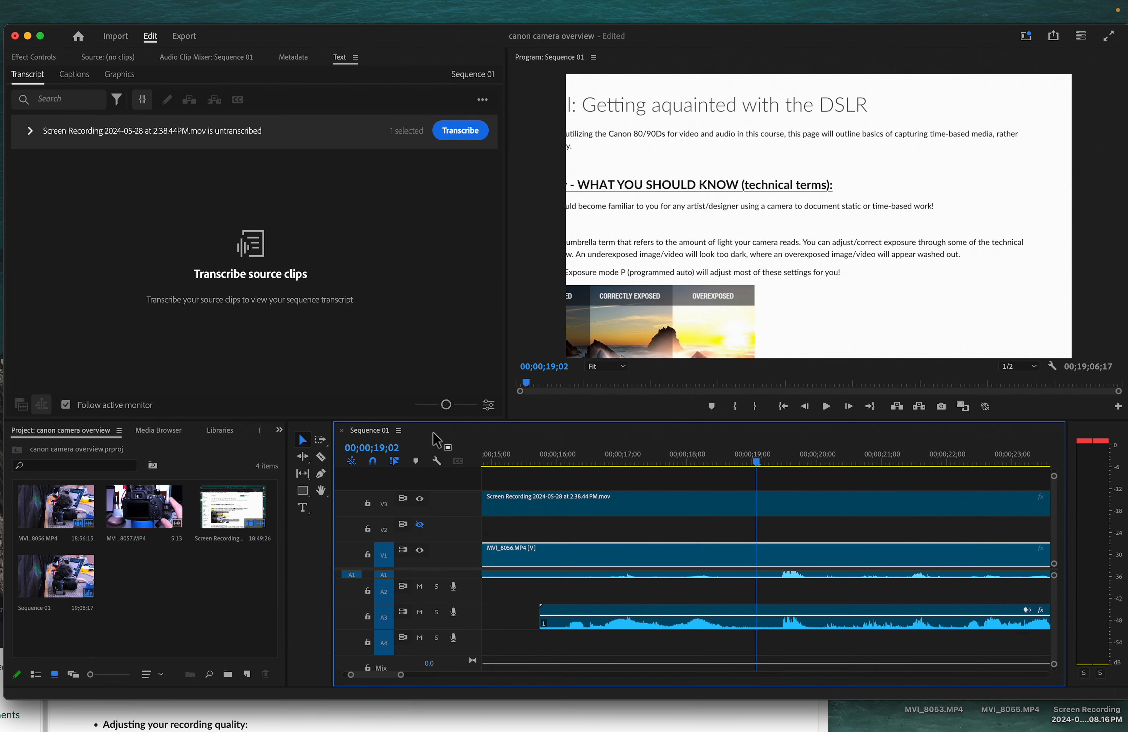
click(419, 499)
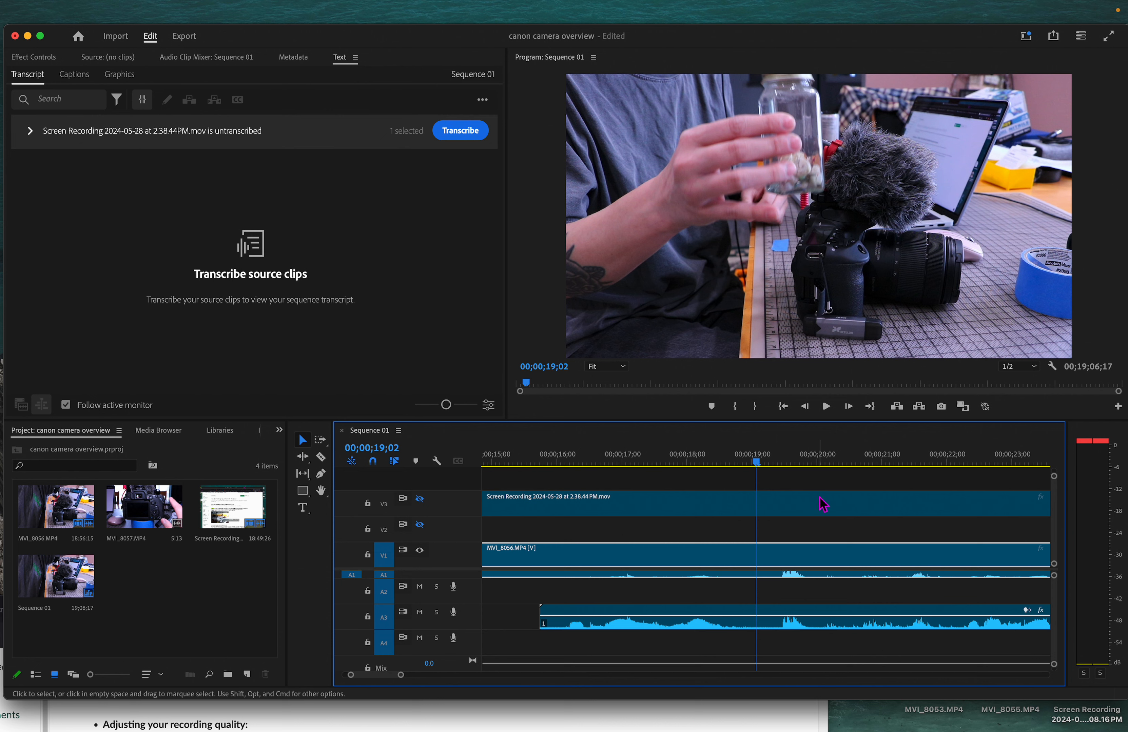
click(670, 513)
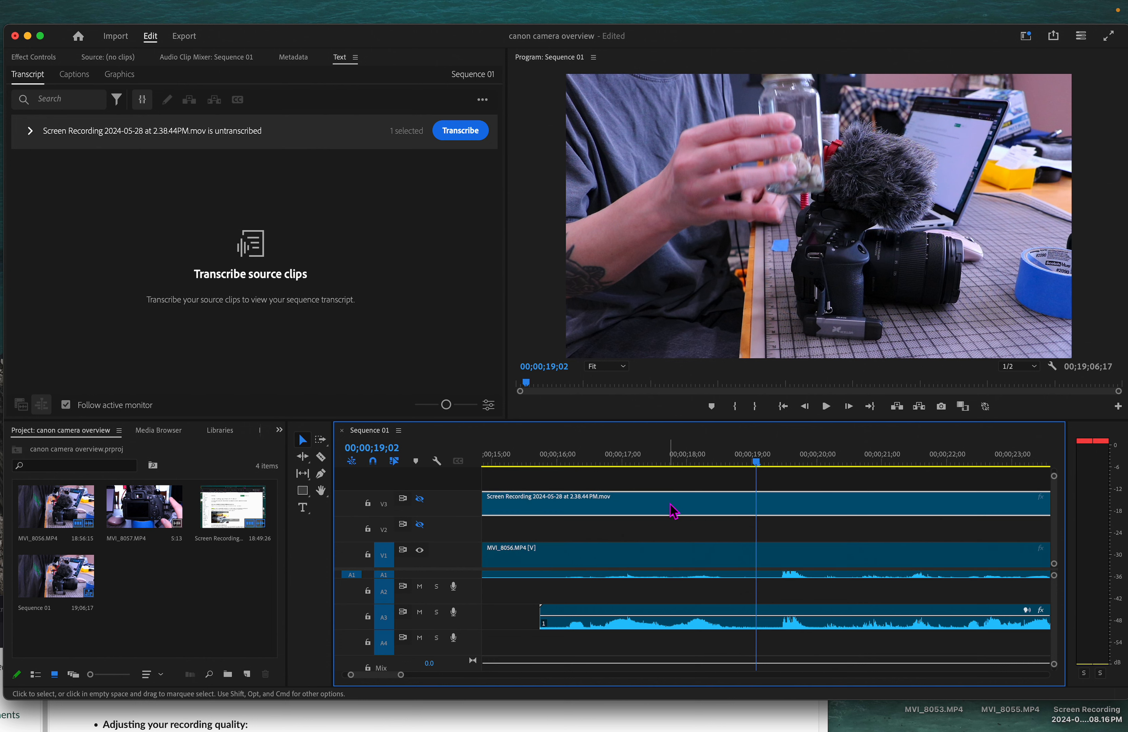
click(716, 627)
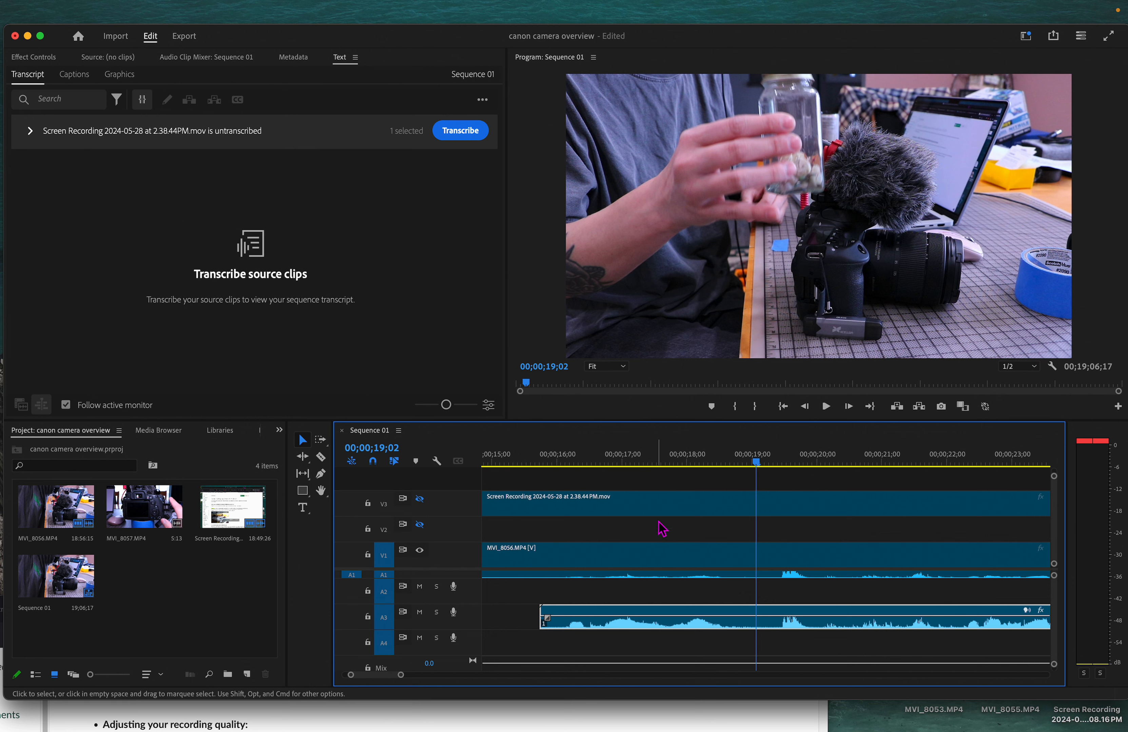
click(668, 513)
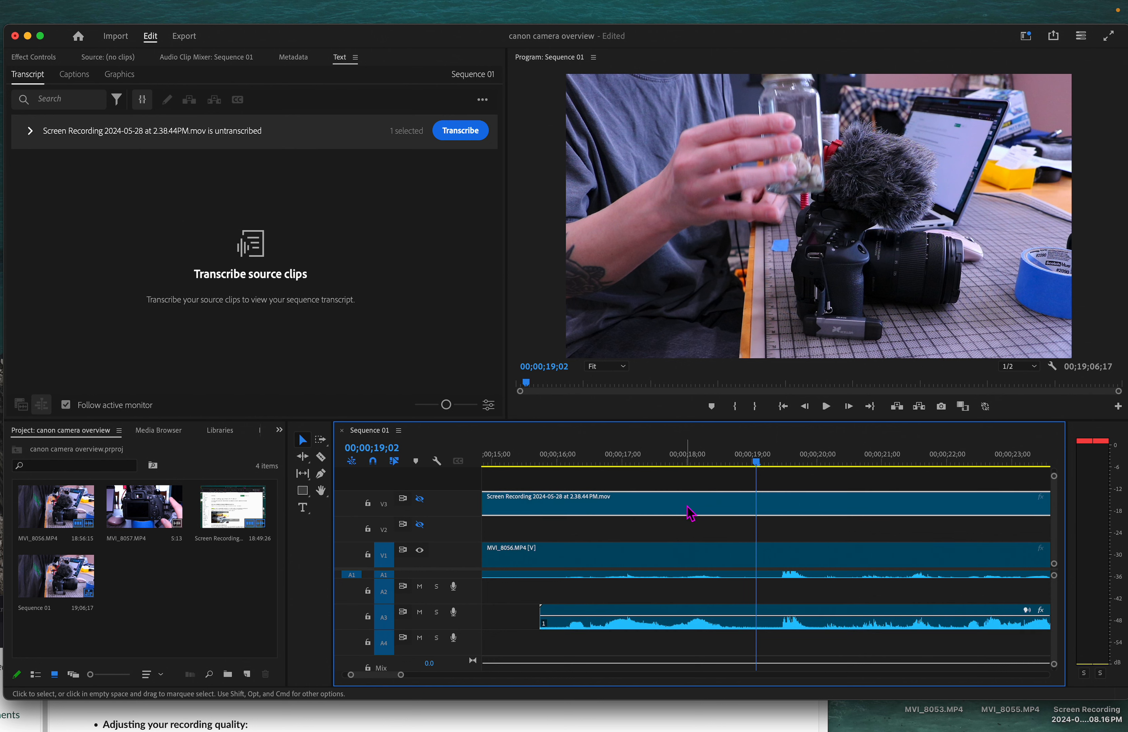
key(Delete)
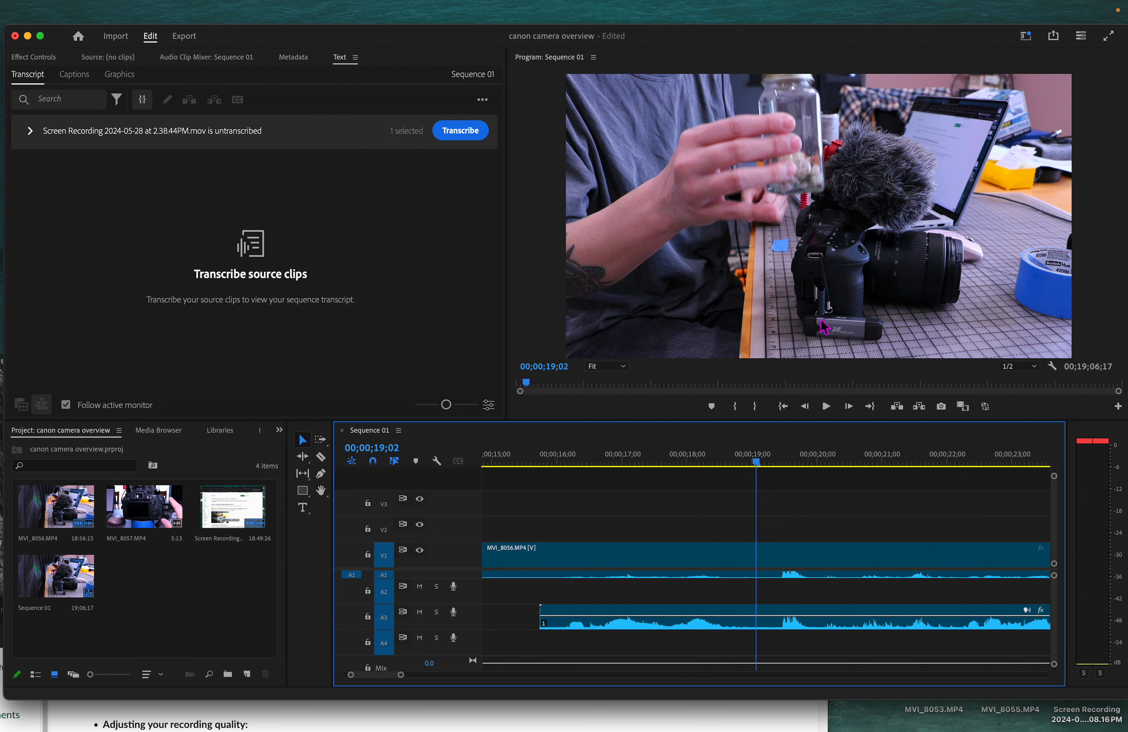
Play back the section around the 19-second mark to compare the camera footage with the separate audio track
drag(755, 464, 721, 464)
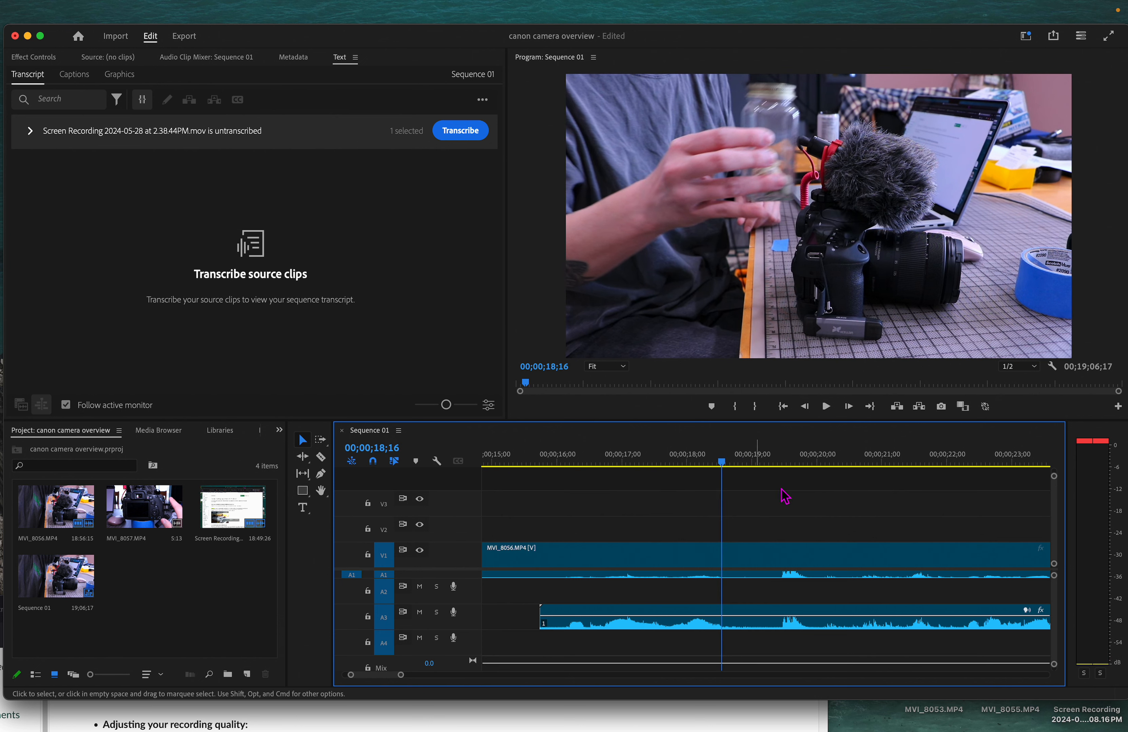
drag(651, 617, 651, 625)
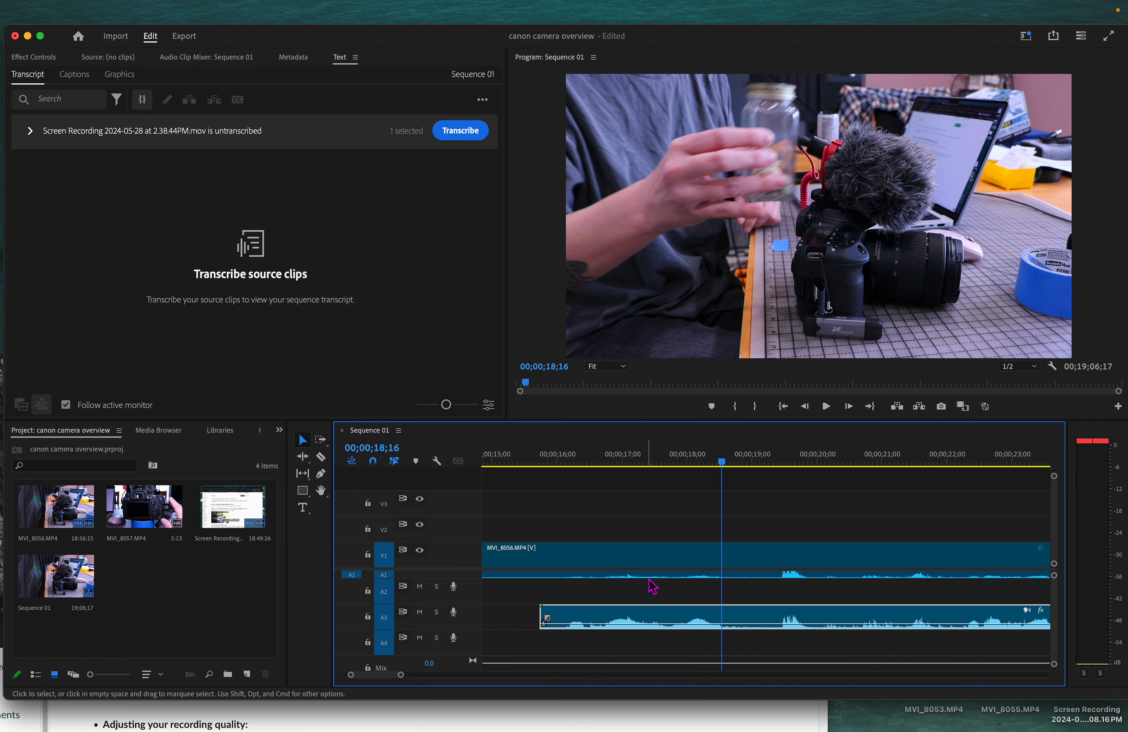
key(space)
key(space)
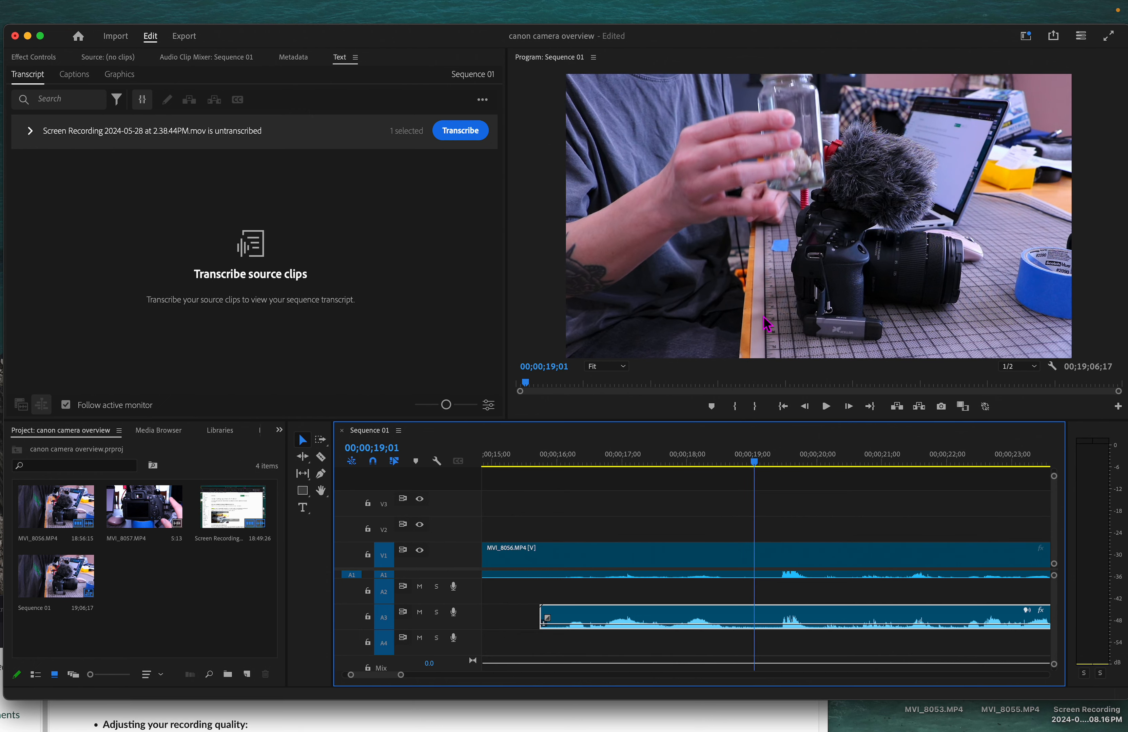
key(space)
key(space)
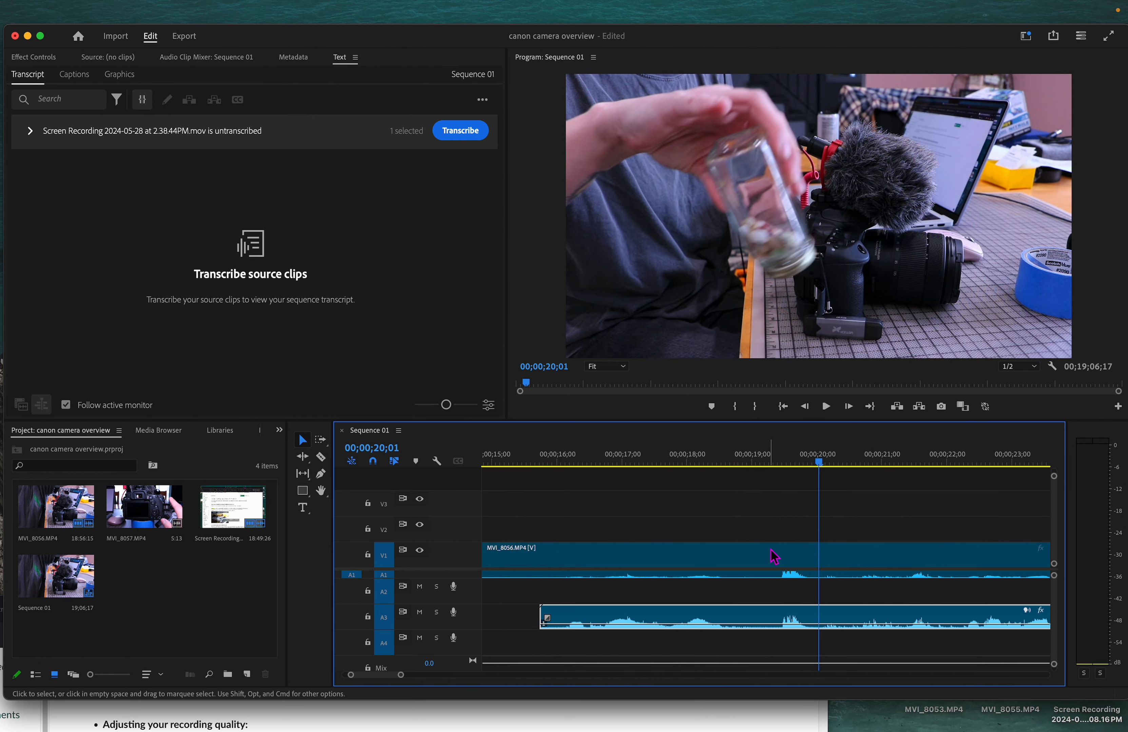
drag(720, 629, 721, 625)
key(space)
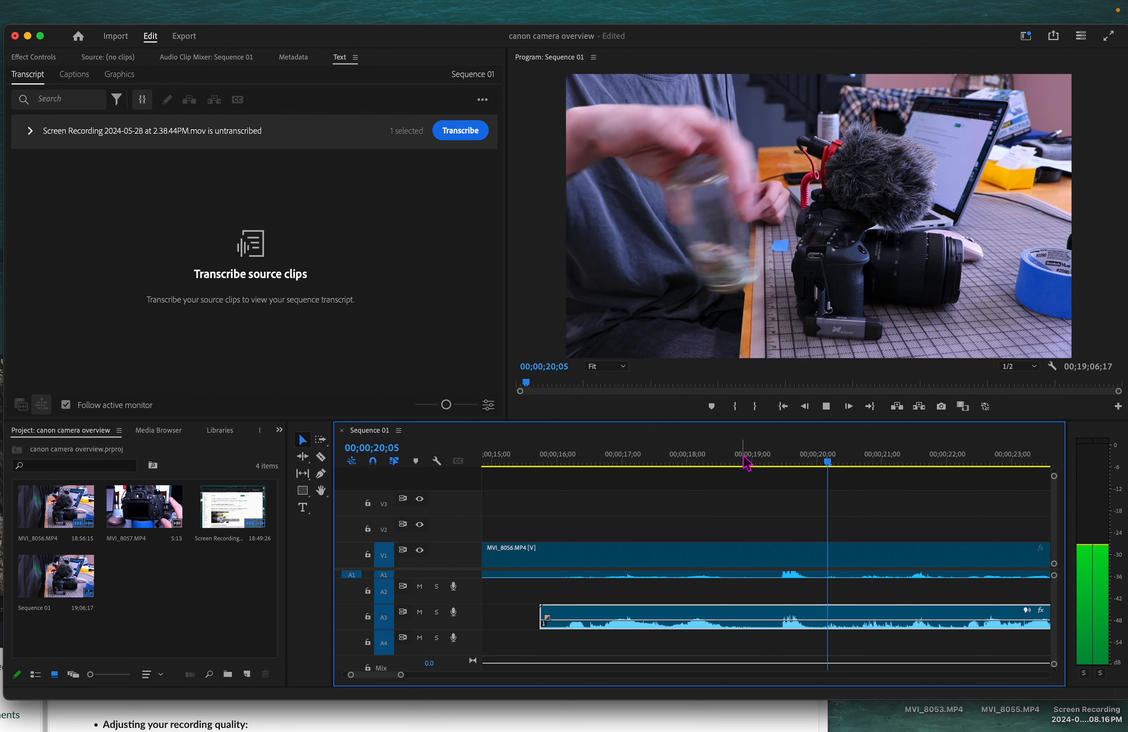
key(space)
drag(879, 461, 761, 467)
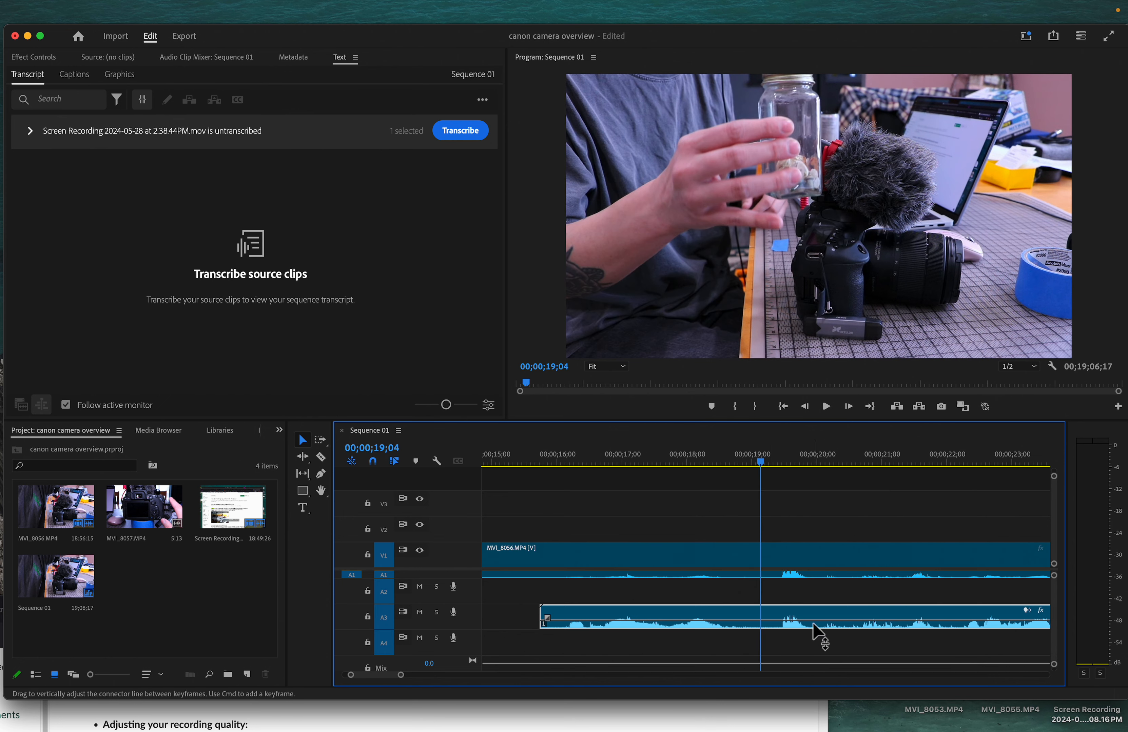
key(space)
key(space)
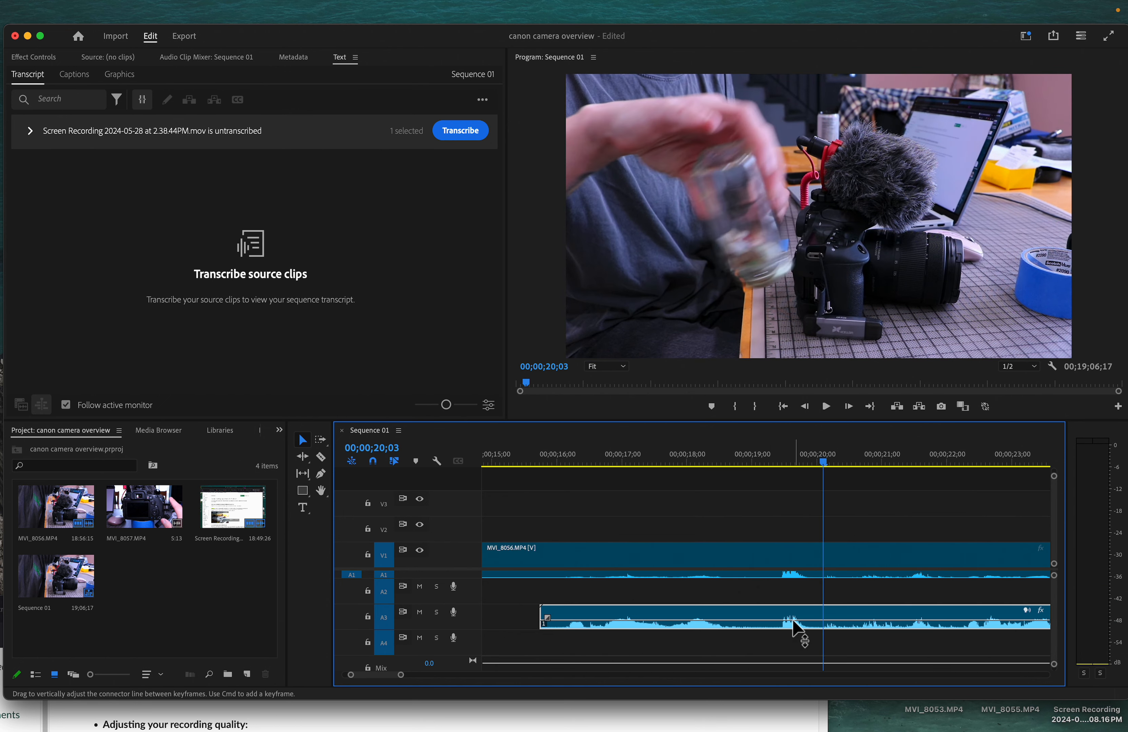
scroll(799, 615, up, 2)
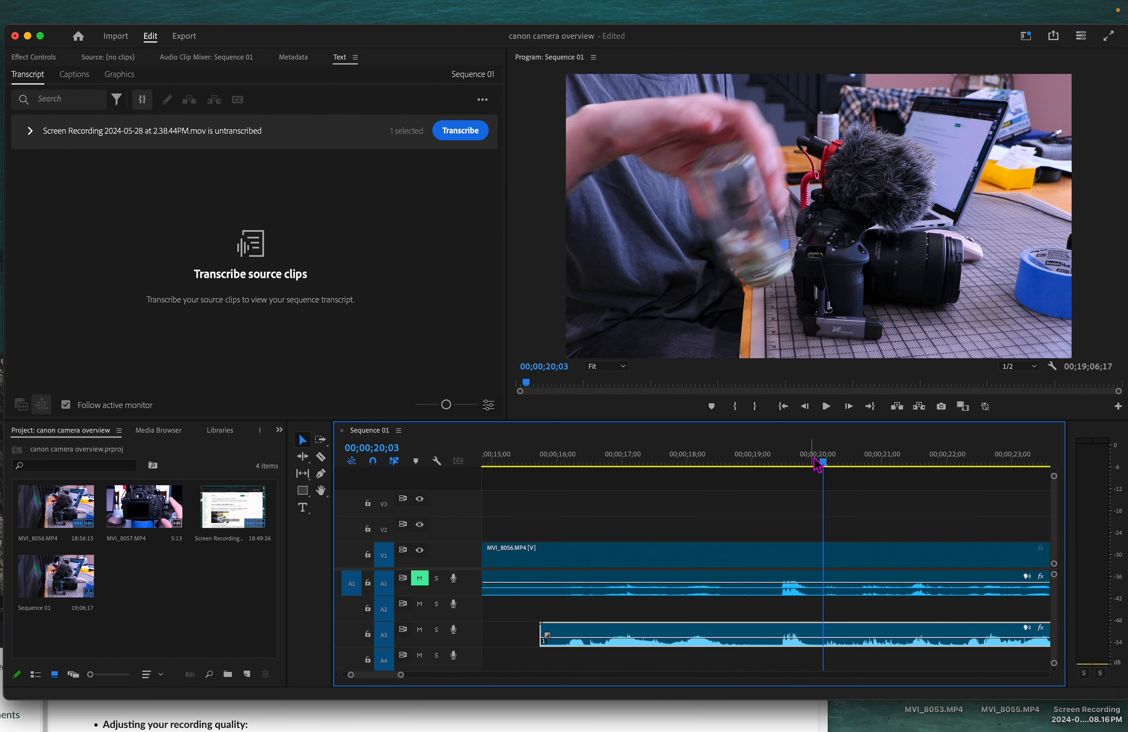
Switch to the browser, search Google Images for movie director snap board in a new tab, then minimize the browser
click(578, 713)
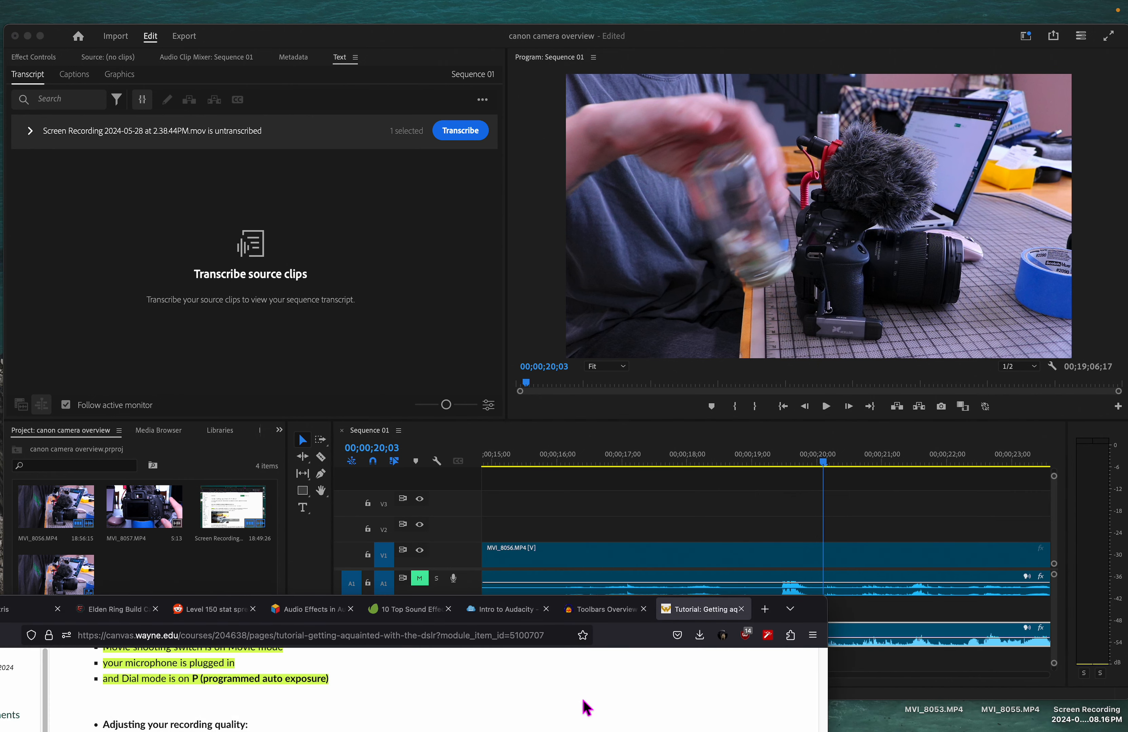
click(765, 609)
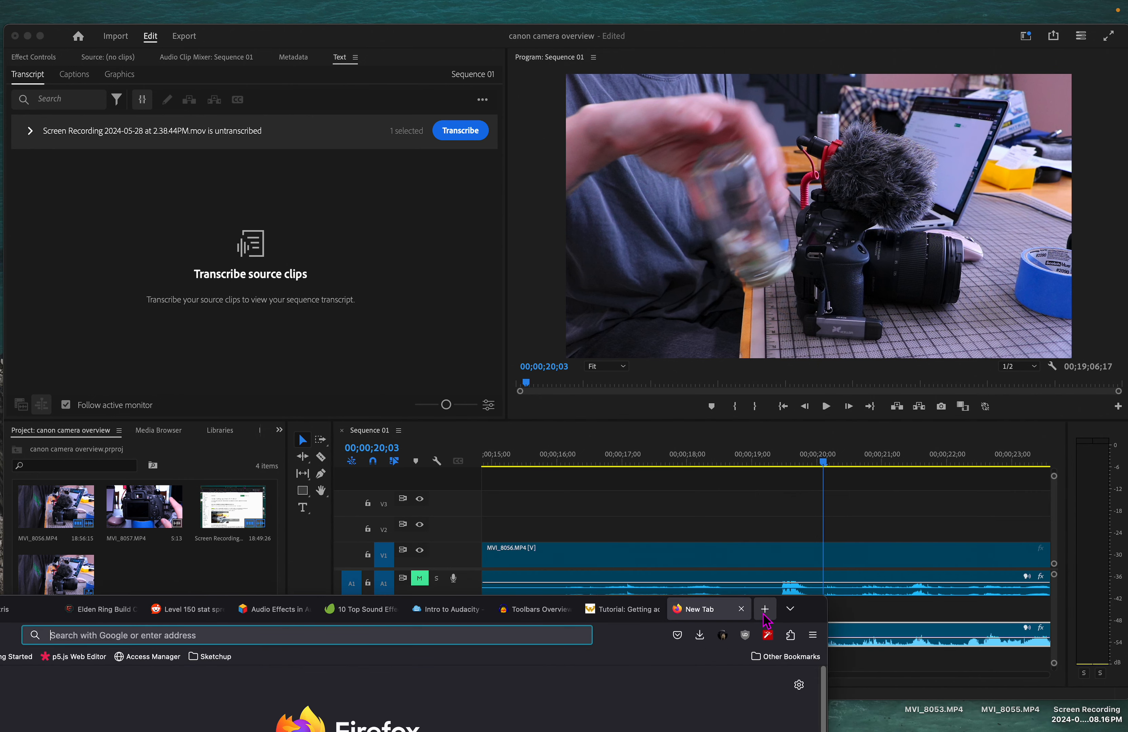
text(movie director clap)
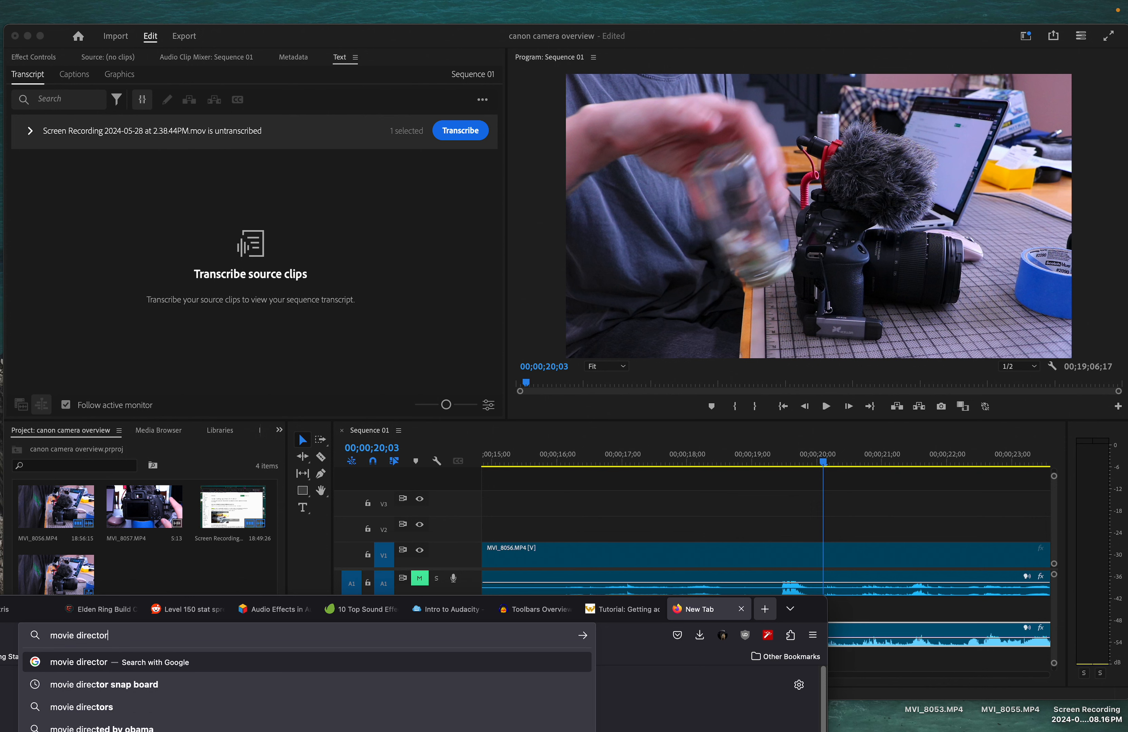
key(BackSpace)
key(BackSpace)
key(BackSpace)
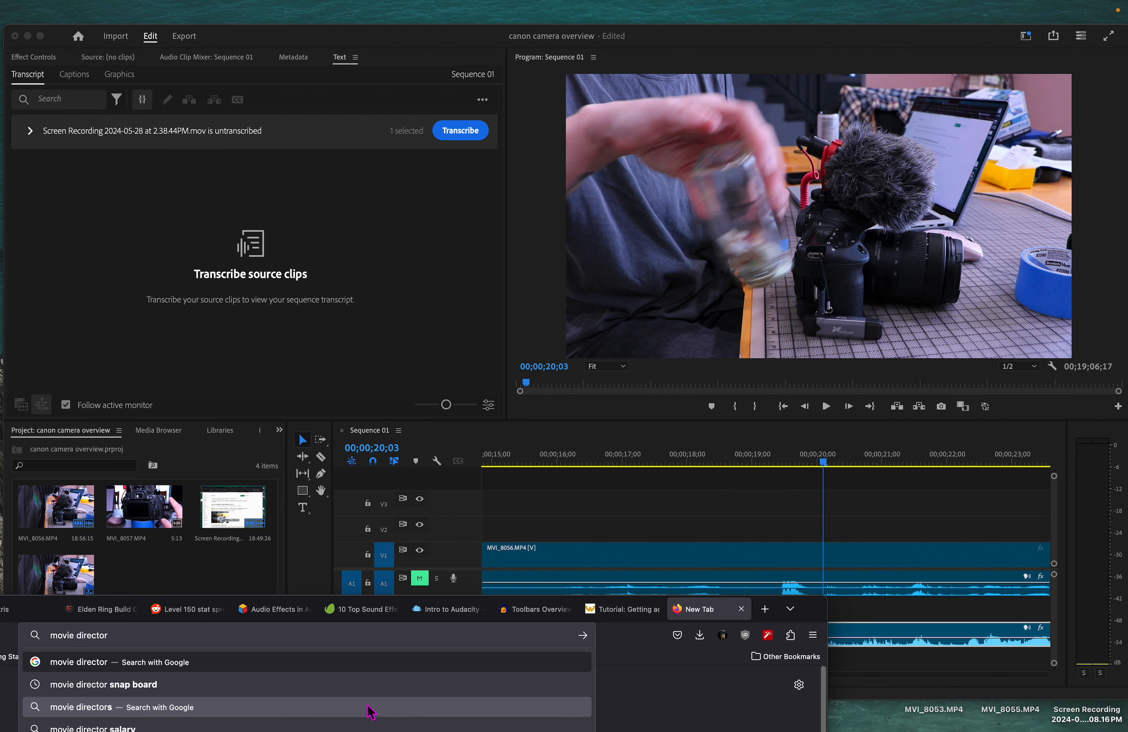
click(367, 694)
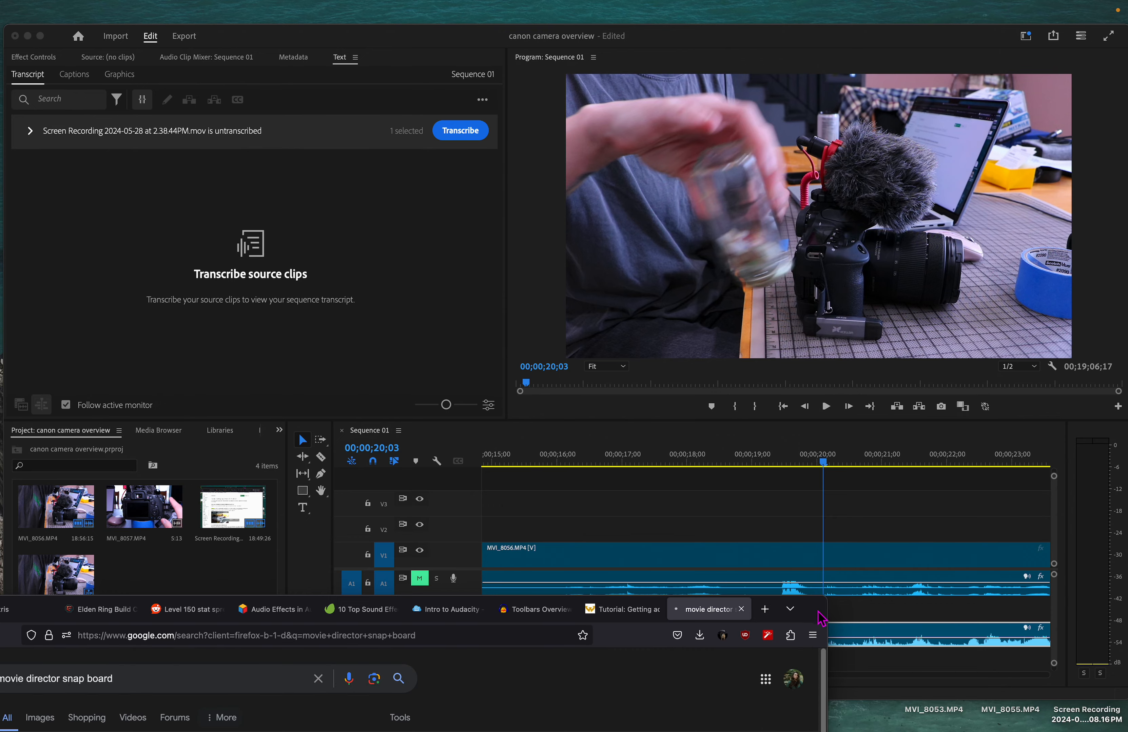
drag(814, 609, 1011, 114)
click(251, 224)
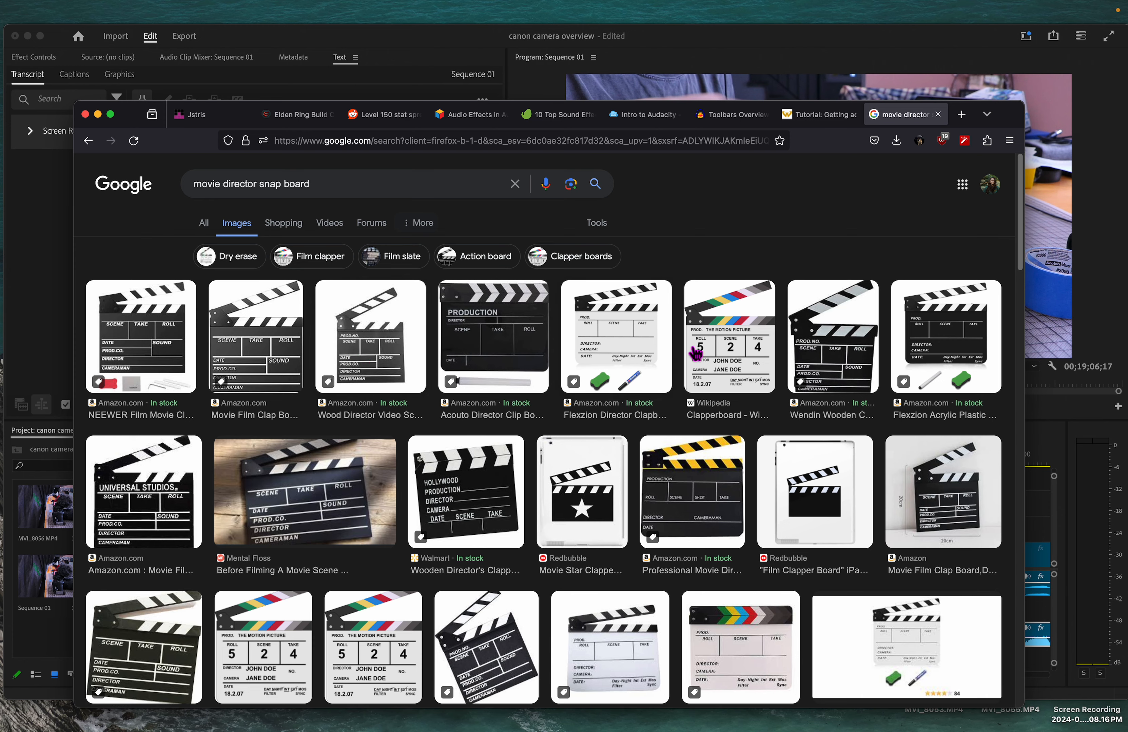
click(98, 115)
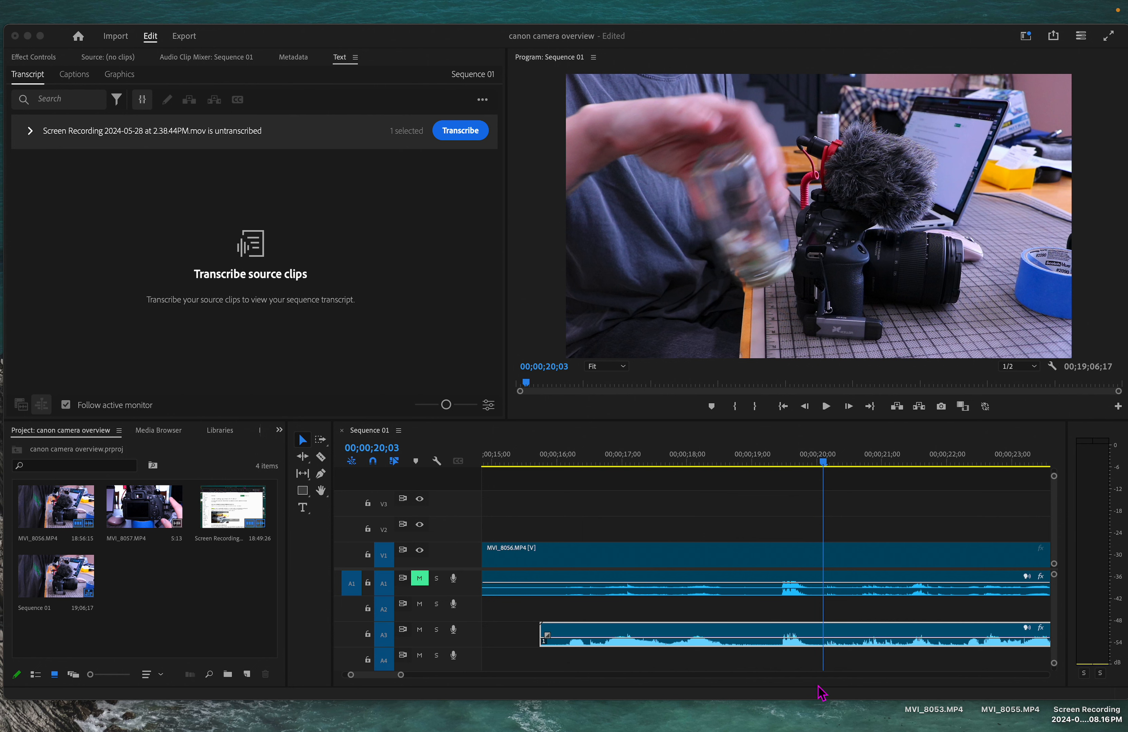
Lower the volume of the camera clip's audio on track A1 and play the section back to check it
click(784, 561)
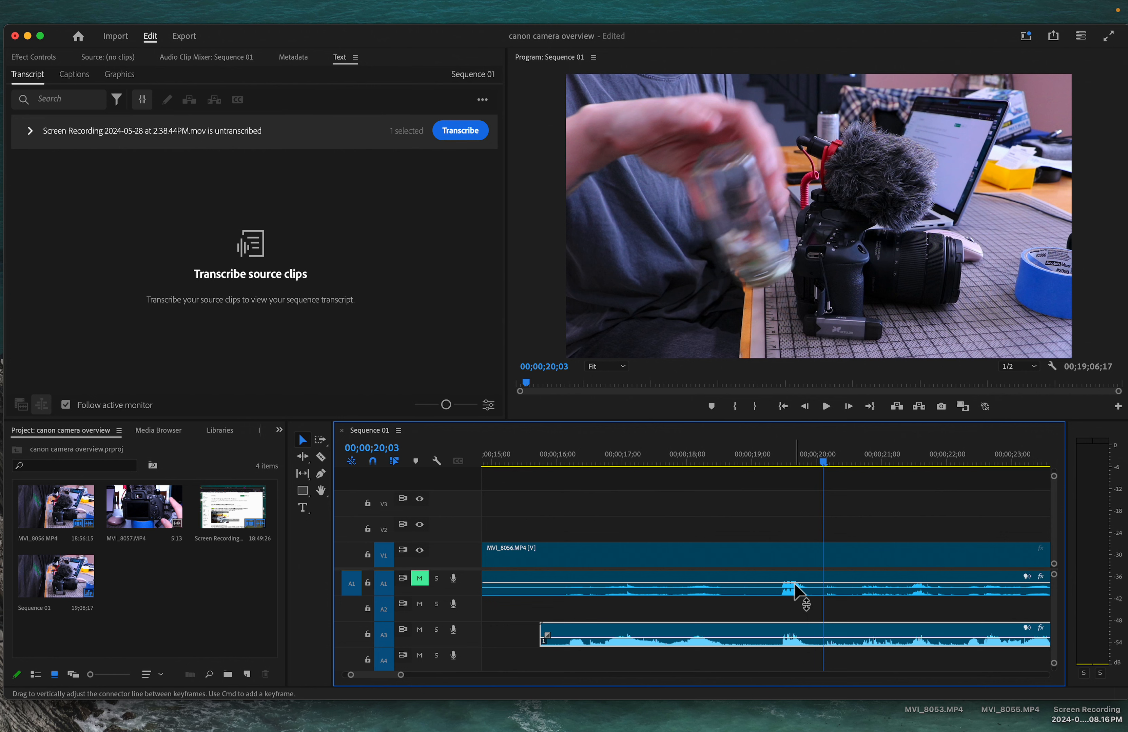
mouse_move(793, 584)
mouse_down()
mouse_move(803, 610)
mouse_move(796, 603)
mouse_up()
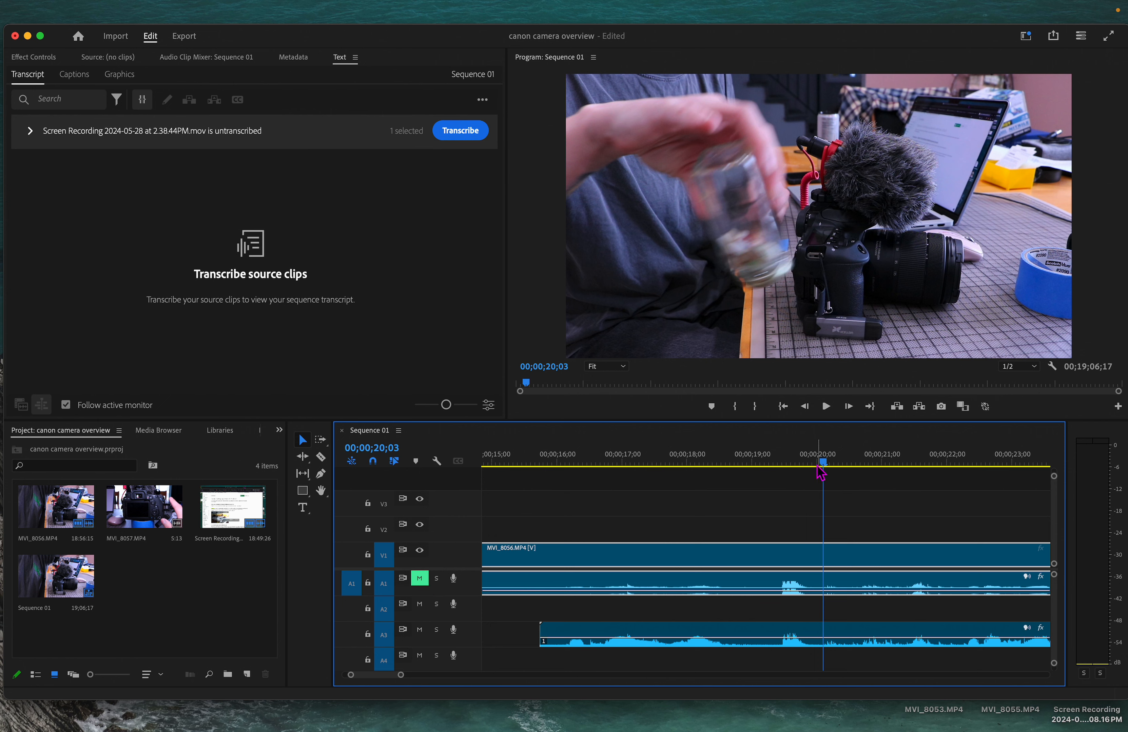
drag(823, 456, 768, 493)
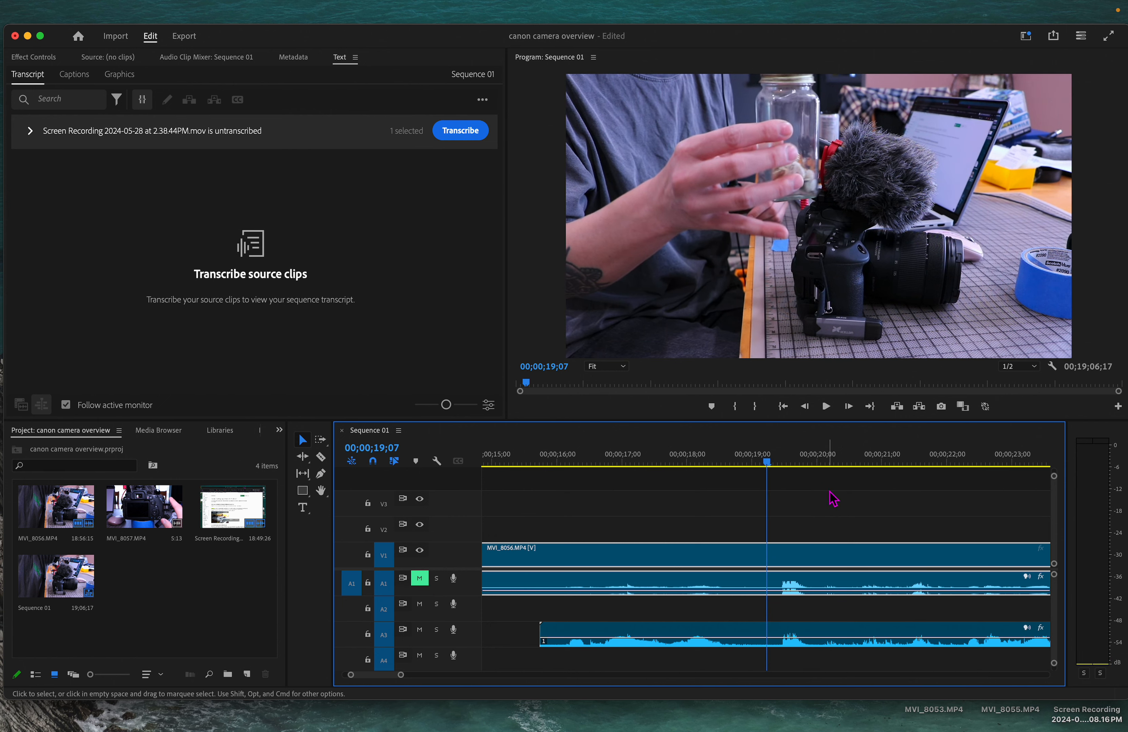
key(space)
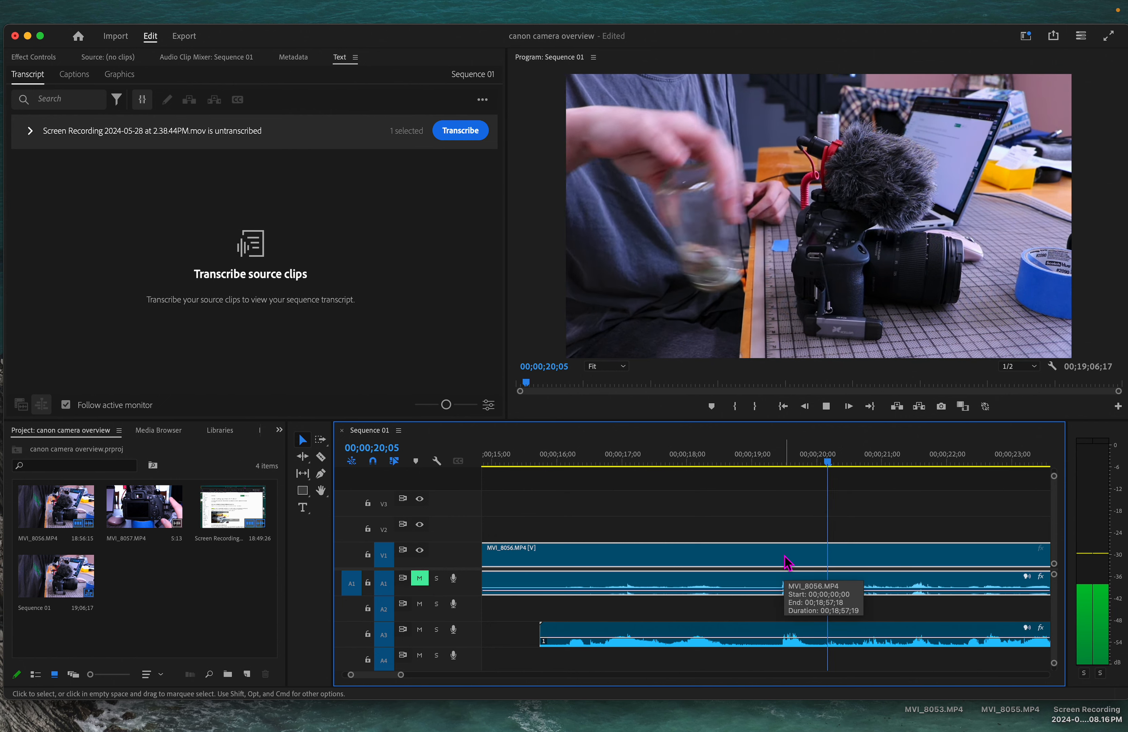
key(space)
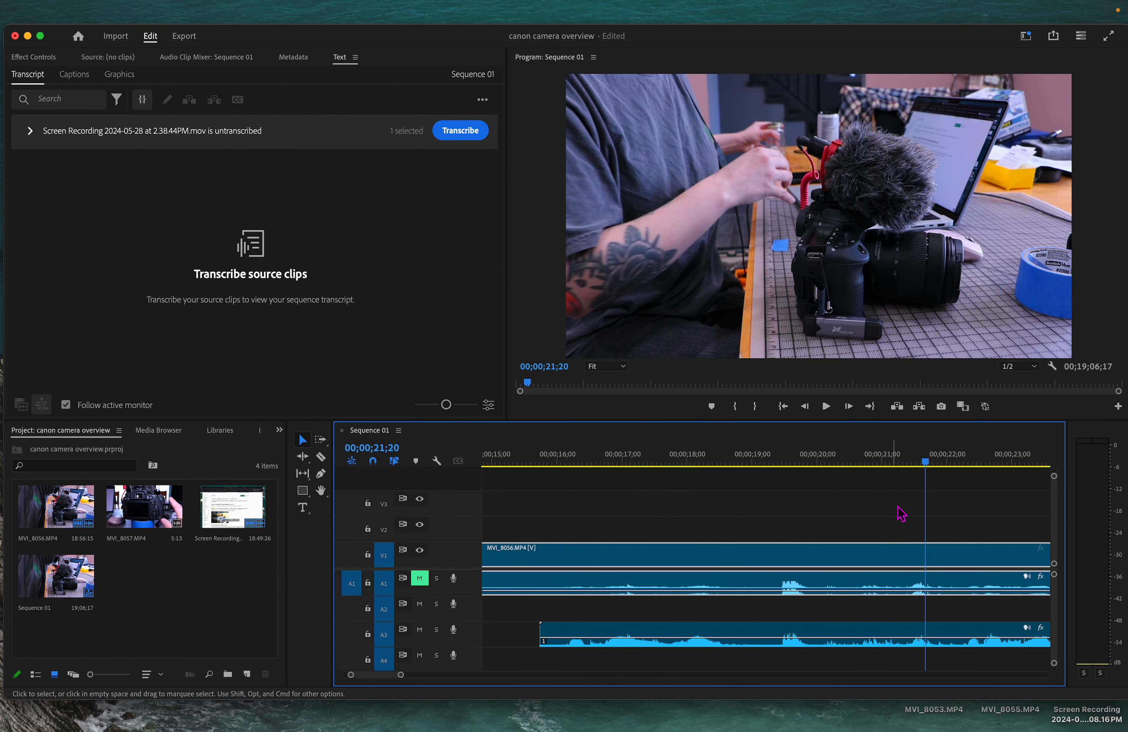
key(space)
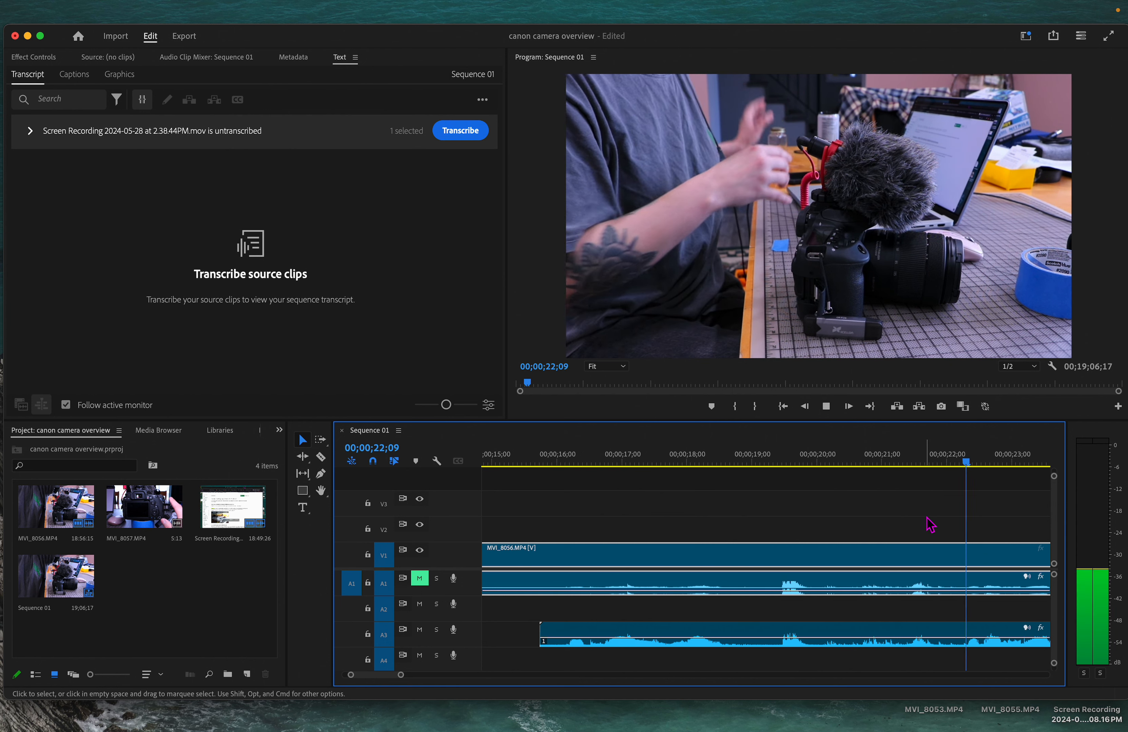
key(space)
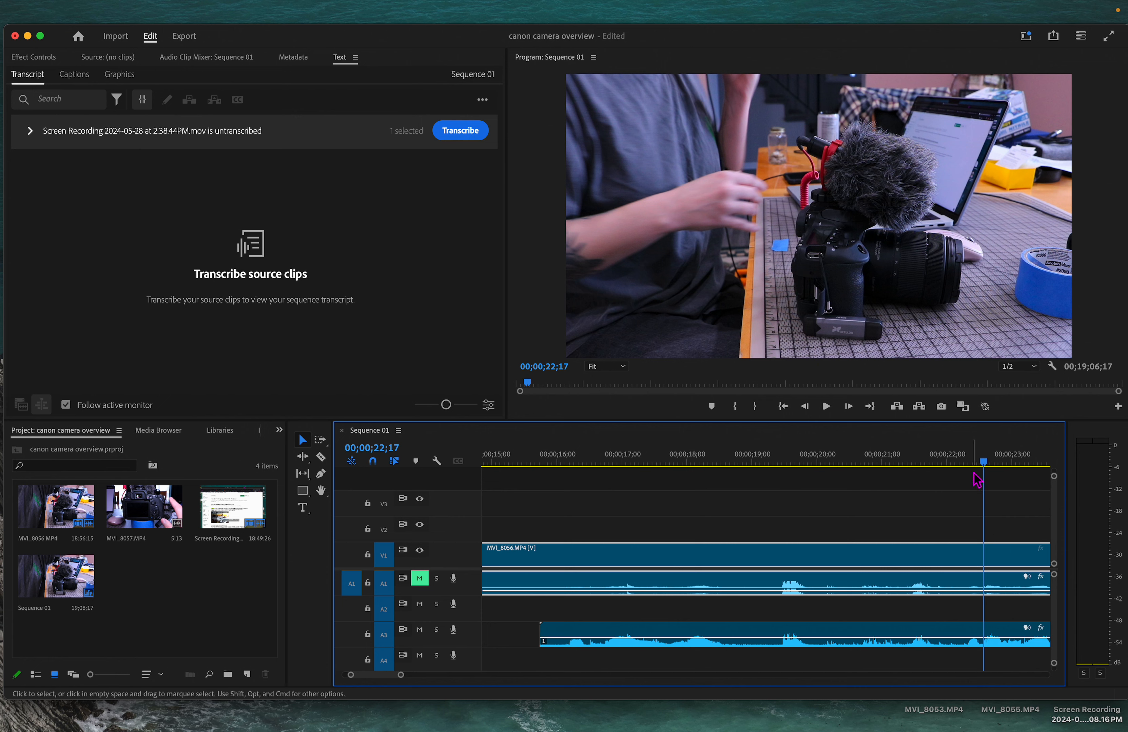
Zoom out the timeline and mute audio track A3
click(966, 464)
drag(967, 466, 596, 522)
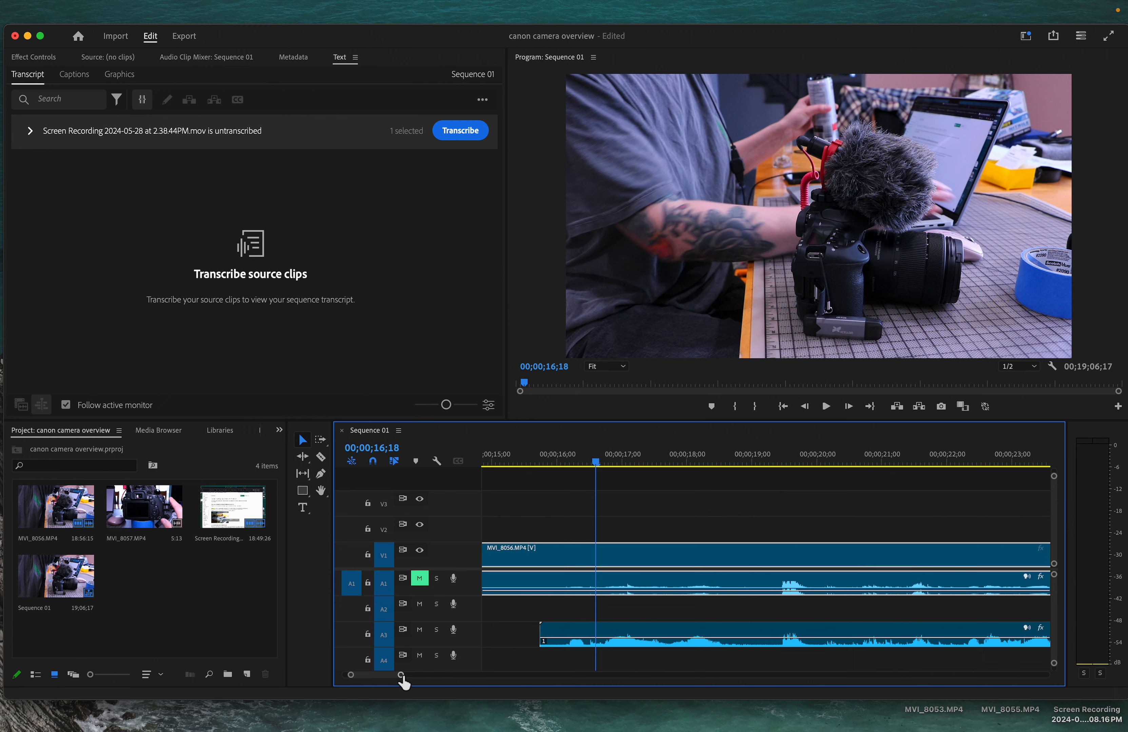
drag(402, 676, 459, 675)
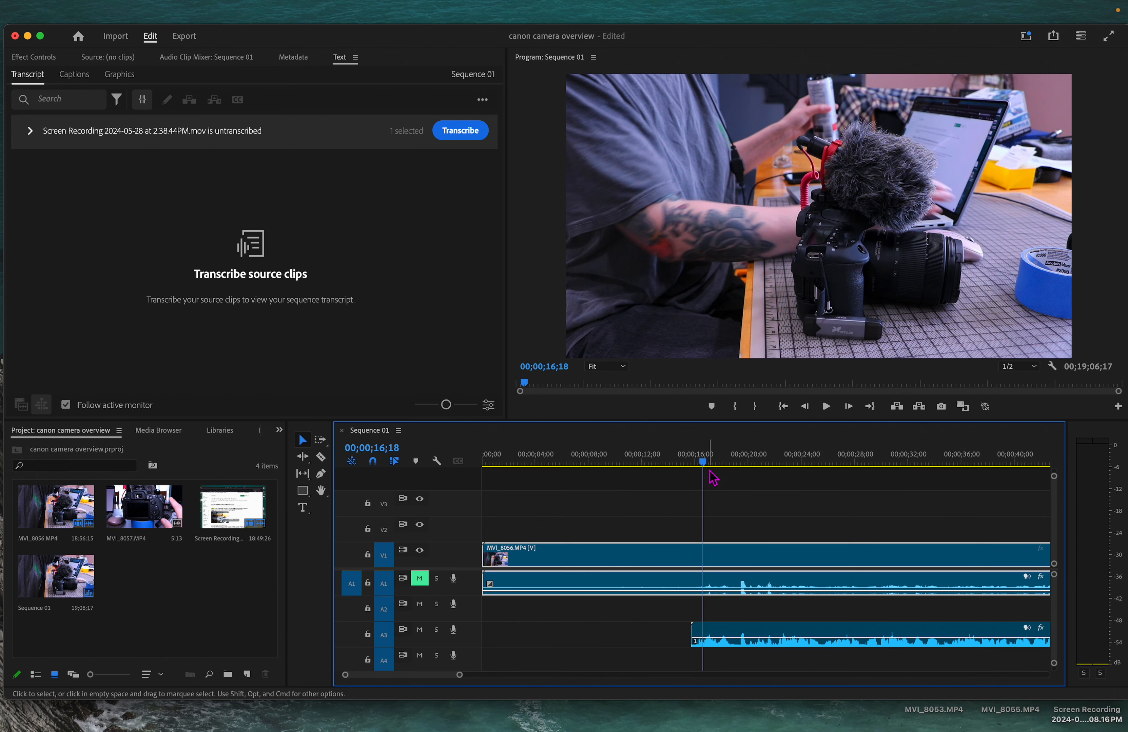
drag(704, 467, 1010, 518)
click(420, 629)
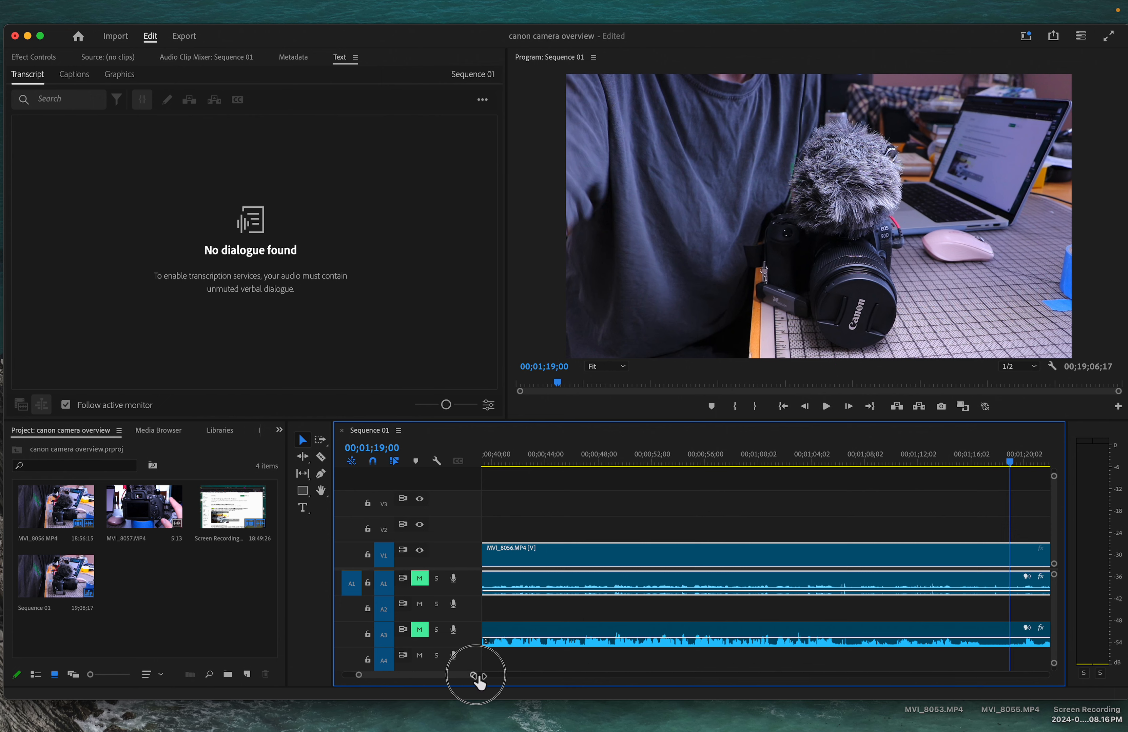
Scroll and zoom through the timeline to examine the audio waveforms along the whole sequence
drag(477, 681, 435, 684)
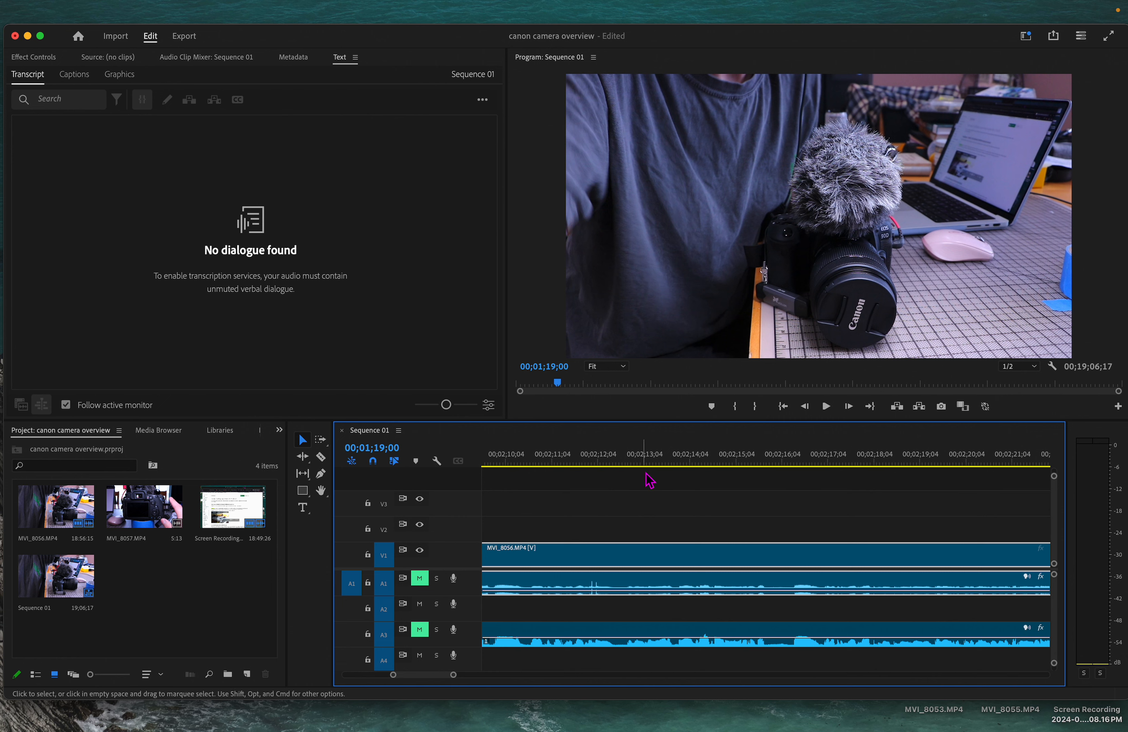
drag(447, 675, 611, 676)
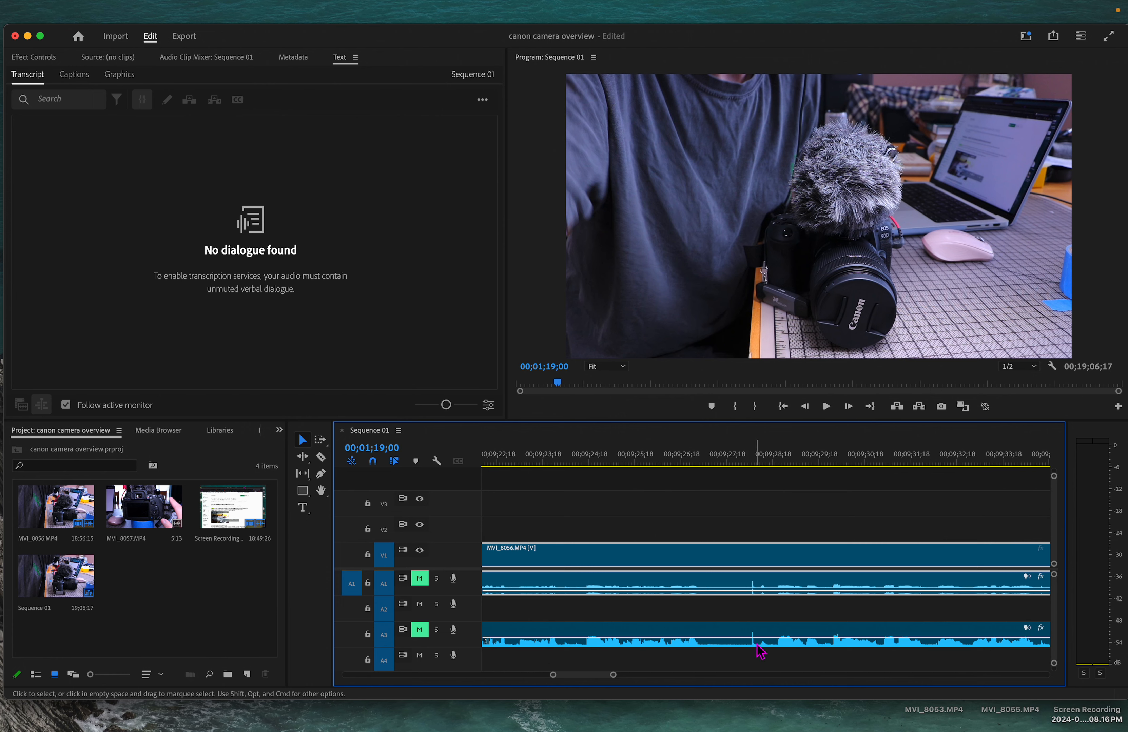
drag(616, 675, 614, 675)
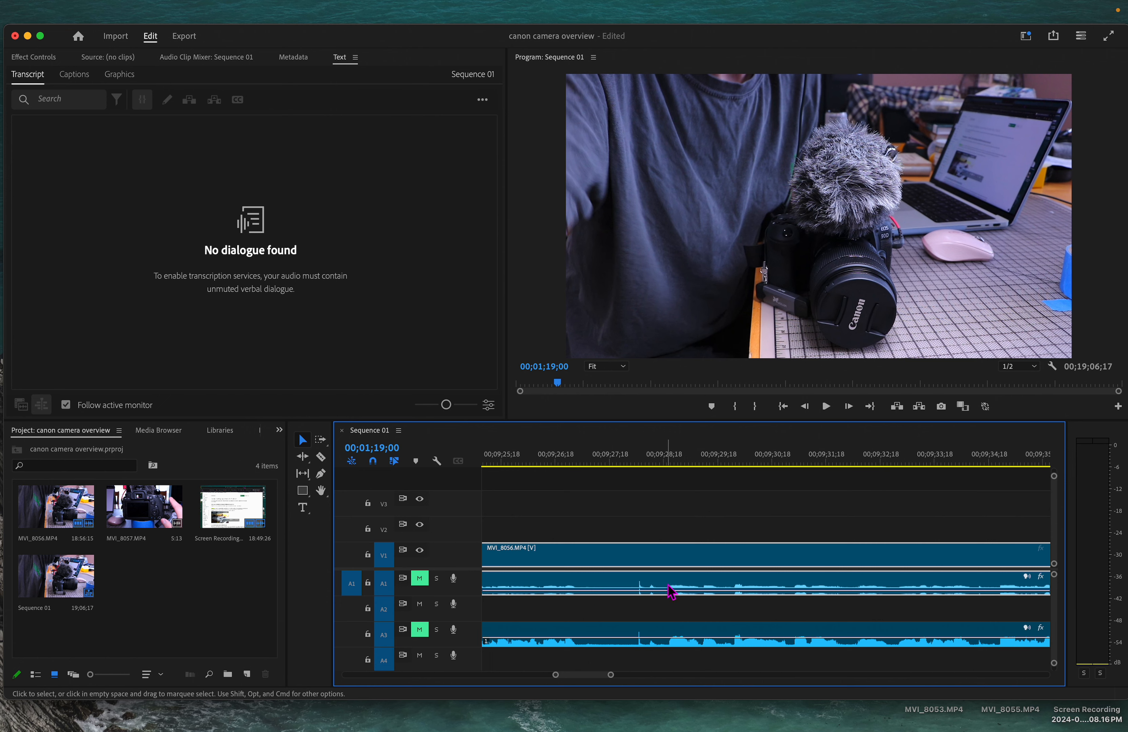
drag(610, 674, 616, 676)
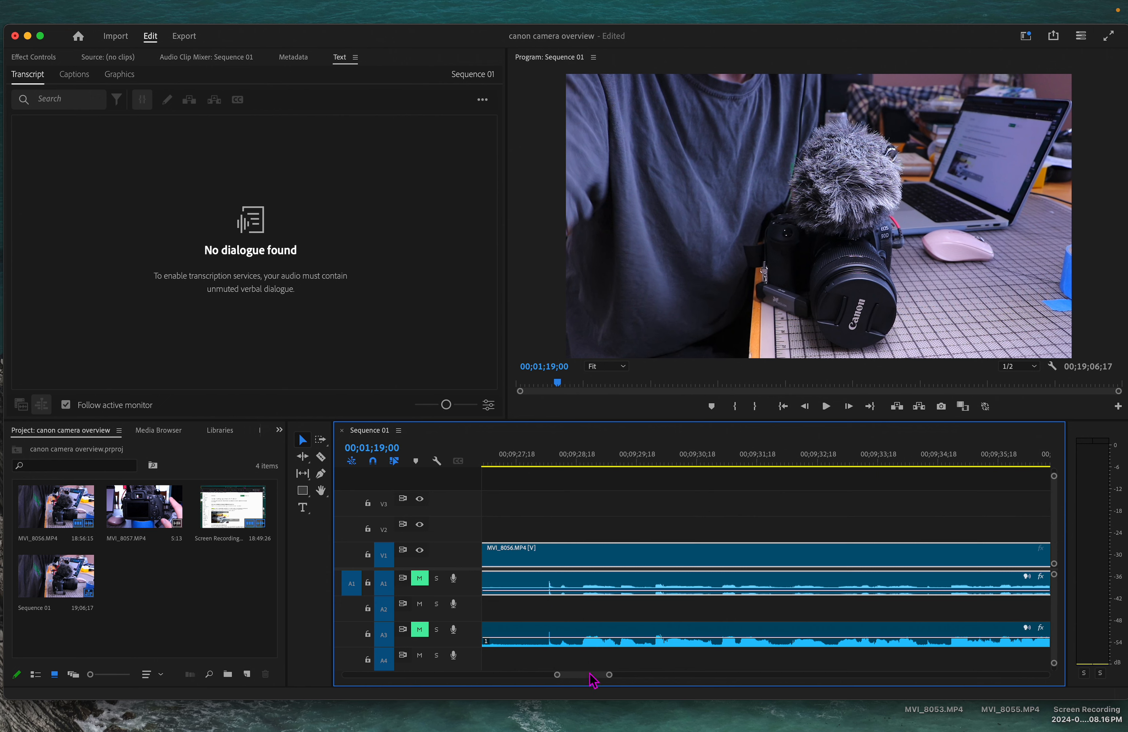
drag(585, 674, 591, 674)
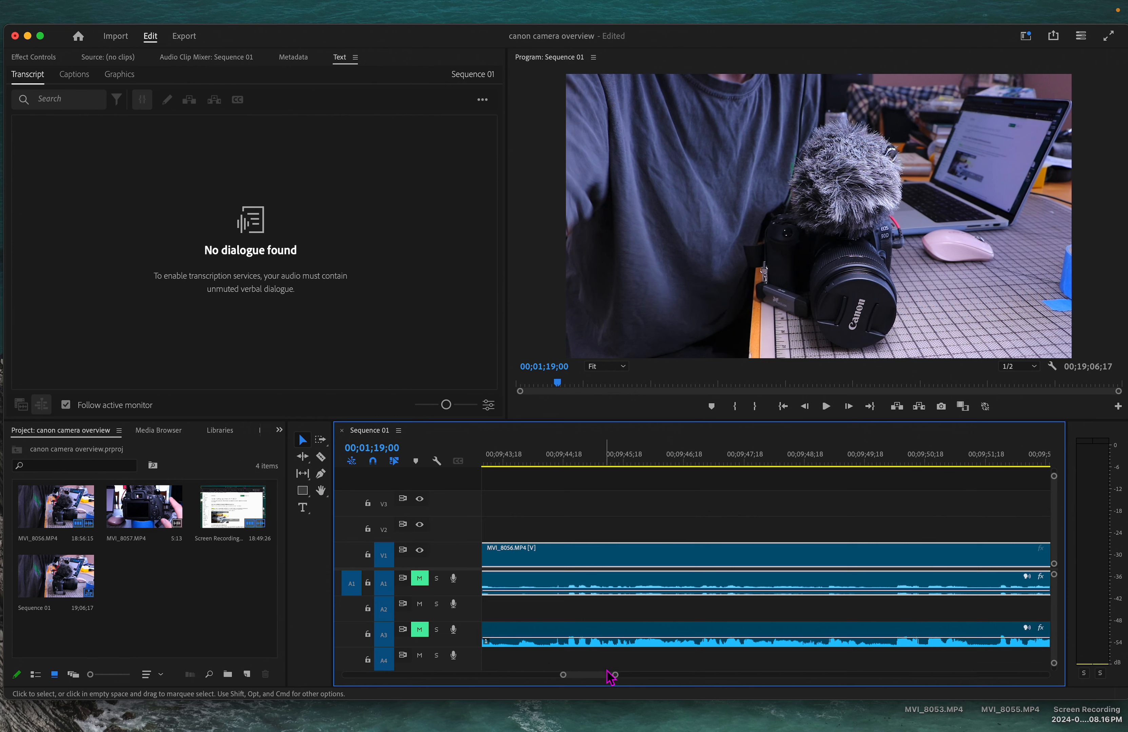
mouse_move(604, 676)
mouse_down()
mouse_move(725, 677)
mouse_move(605, 676)
mouse_up()
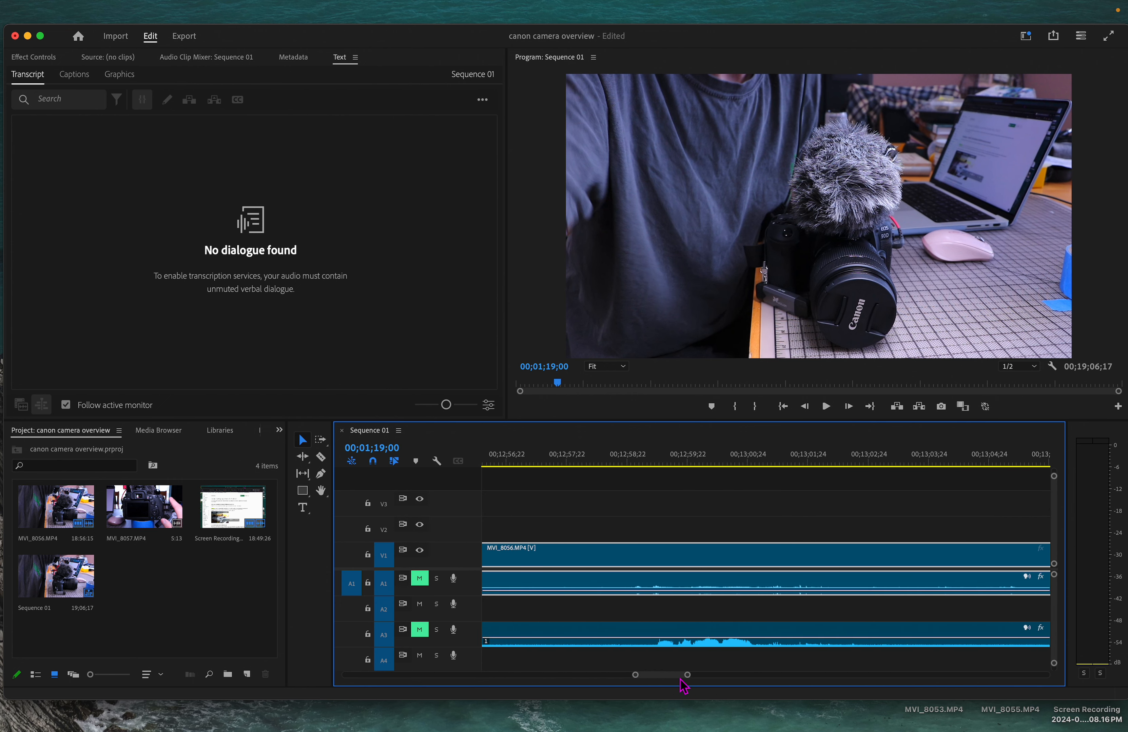
drag(685, 676, 874, 685)
drag(730, 675, 669, 678)
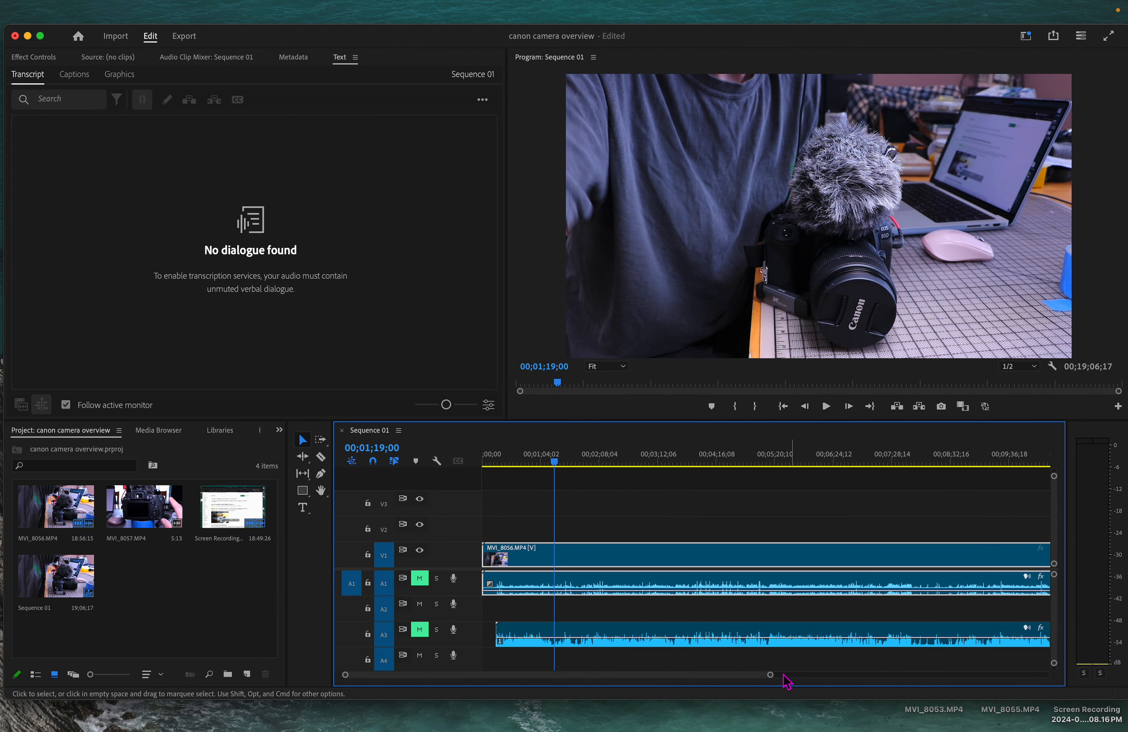
drag(770, 674, 594, 675)
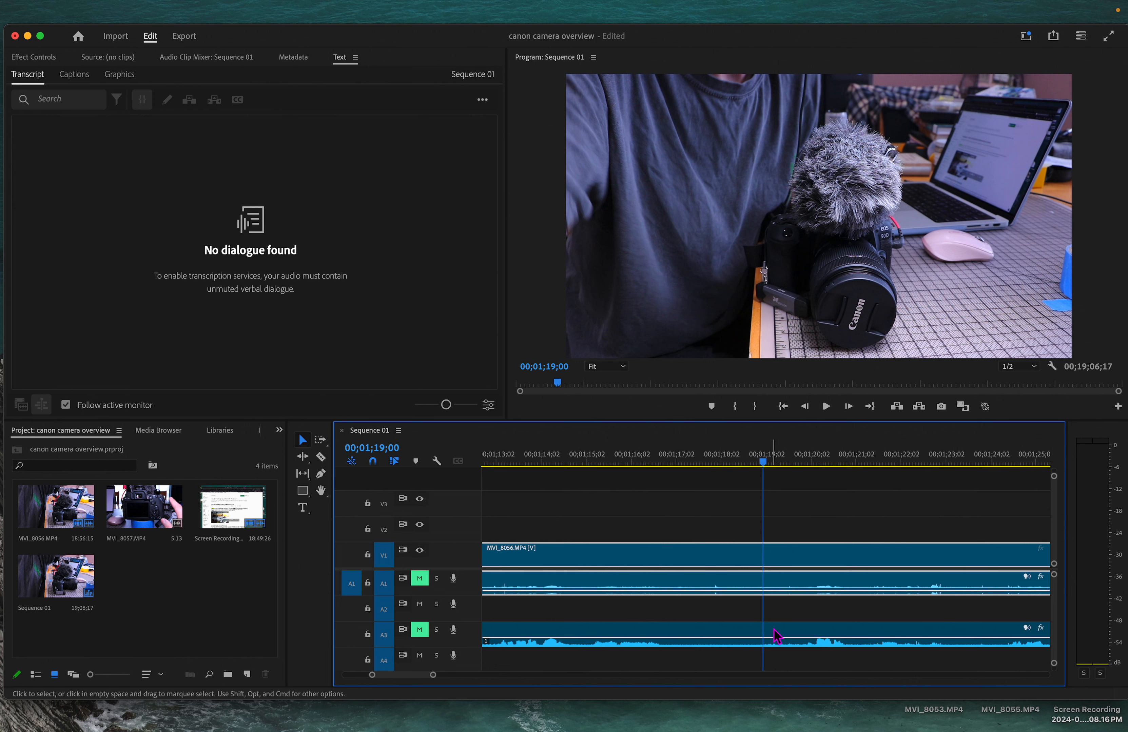
drag(414, 675, 397, 676)
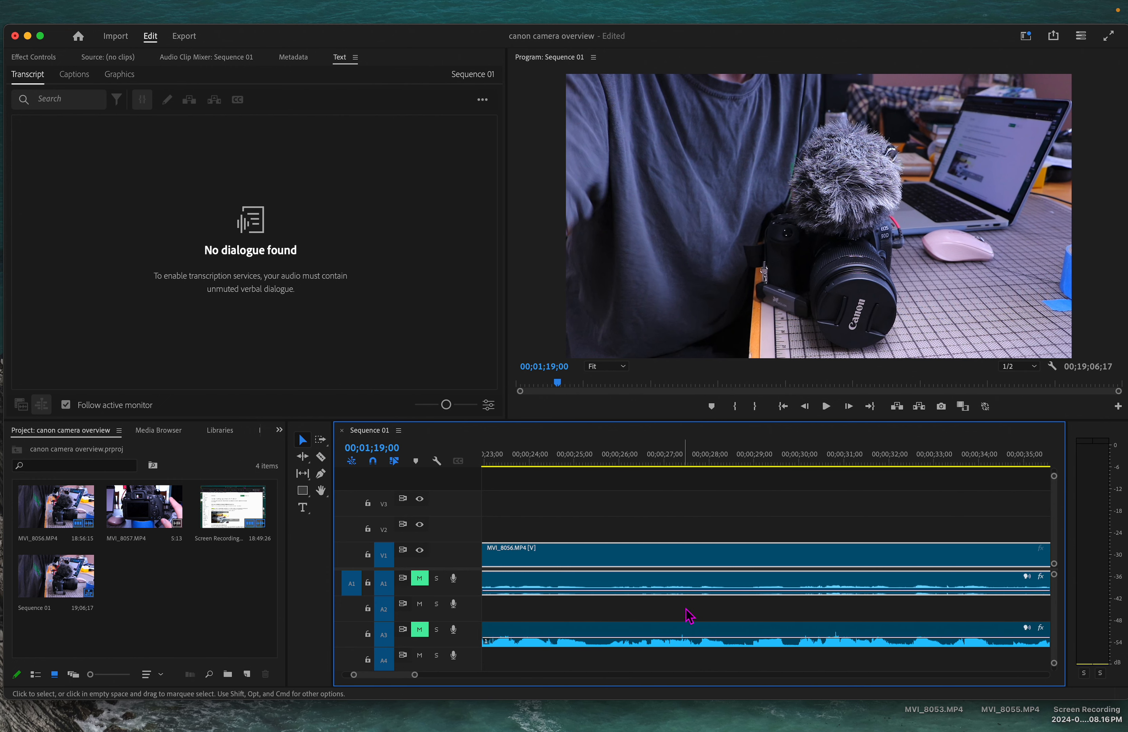